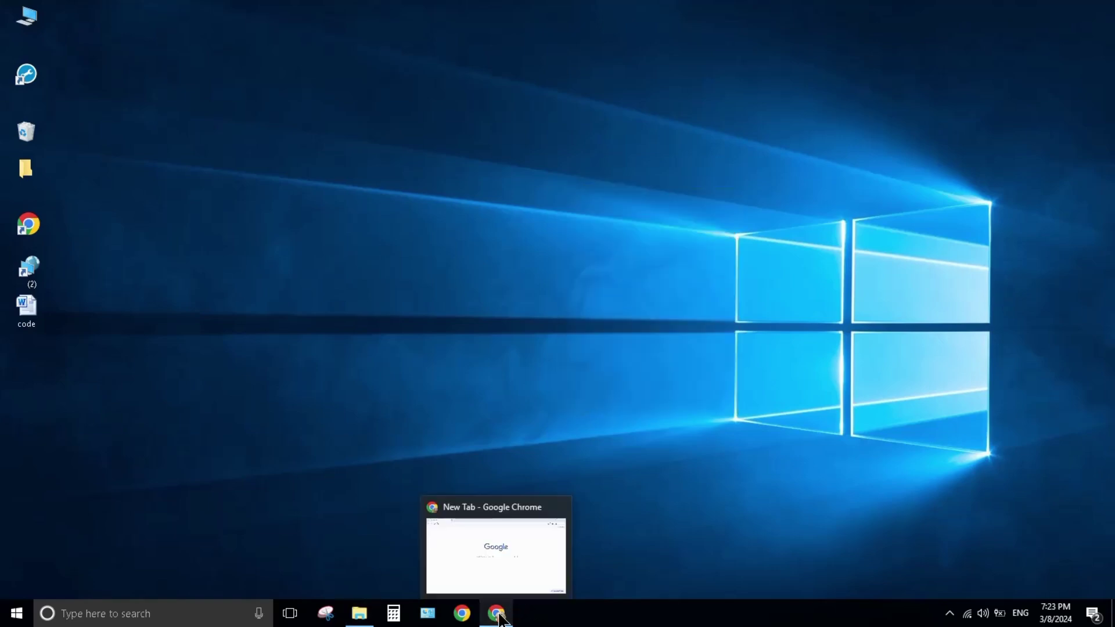
Bring Chrome to the front and go to office.com
{"action": "left_click", "coordinate": [498, 616]}
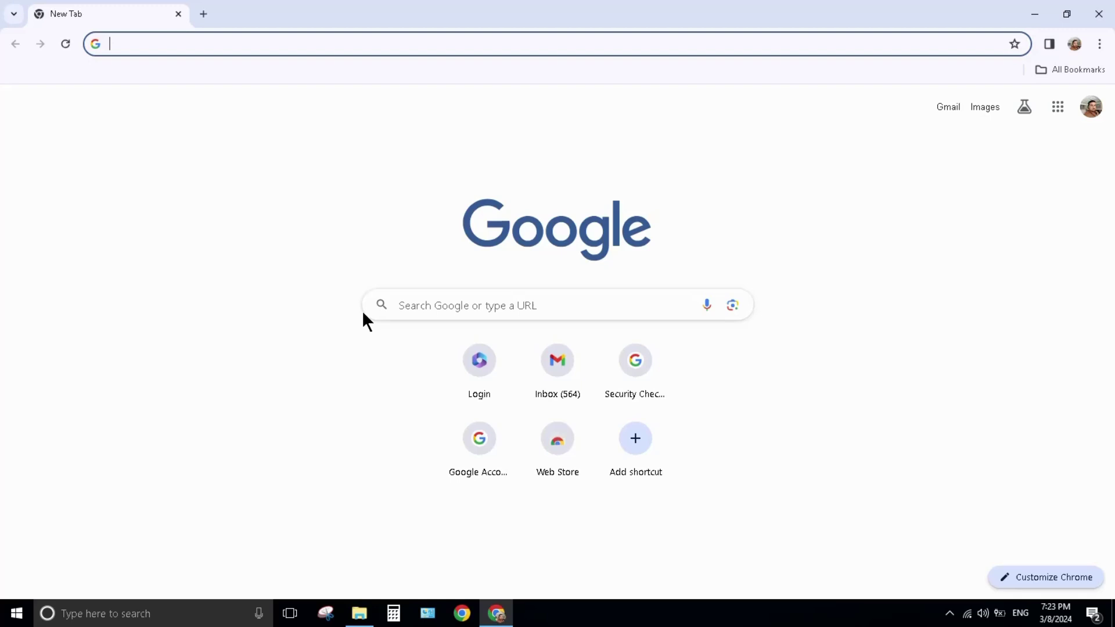
{"action": "left_click", "coordinate": [461, 305]}
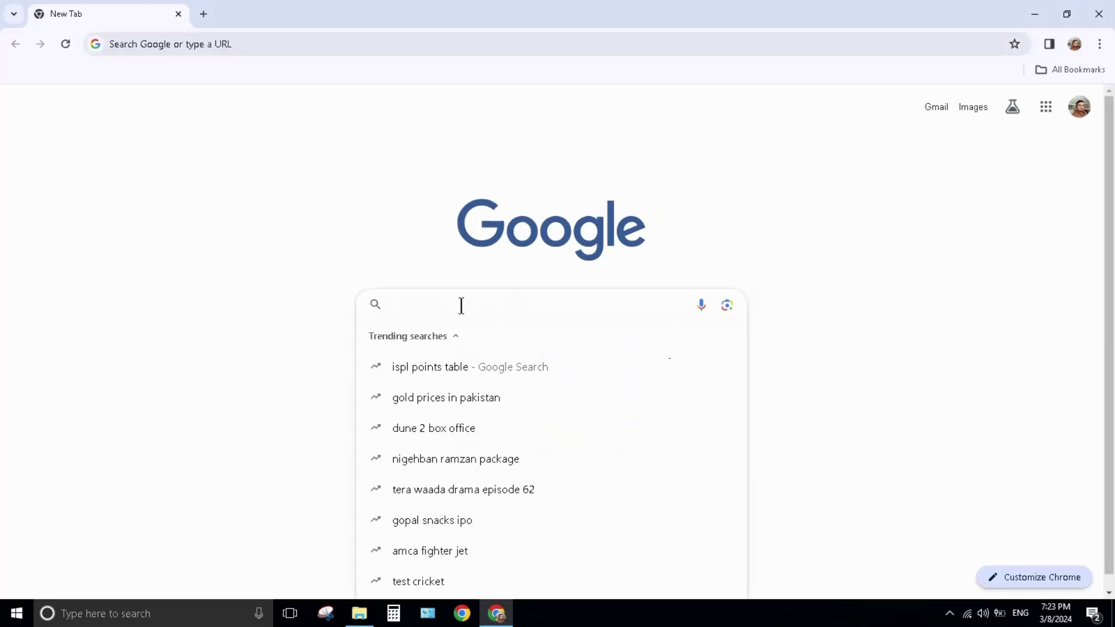
{"action": "type", "text": "offic"}
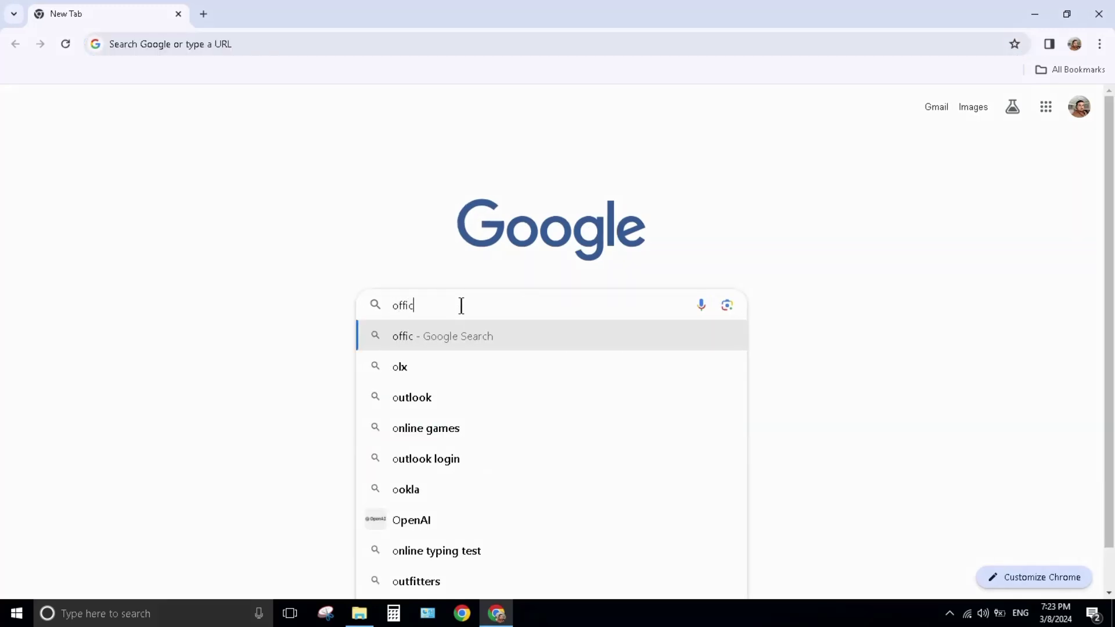
{"action": "type", "text": "e."}
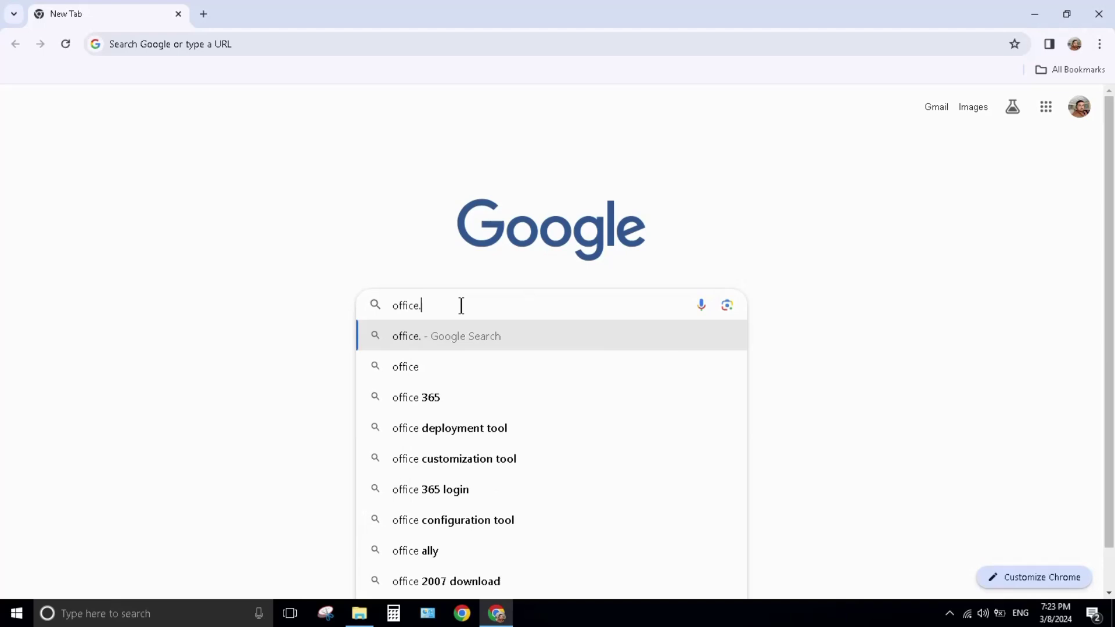
{"action": "type", "text": "com"}
{"action": "key", "text": "Return"}
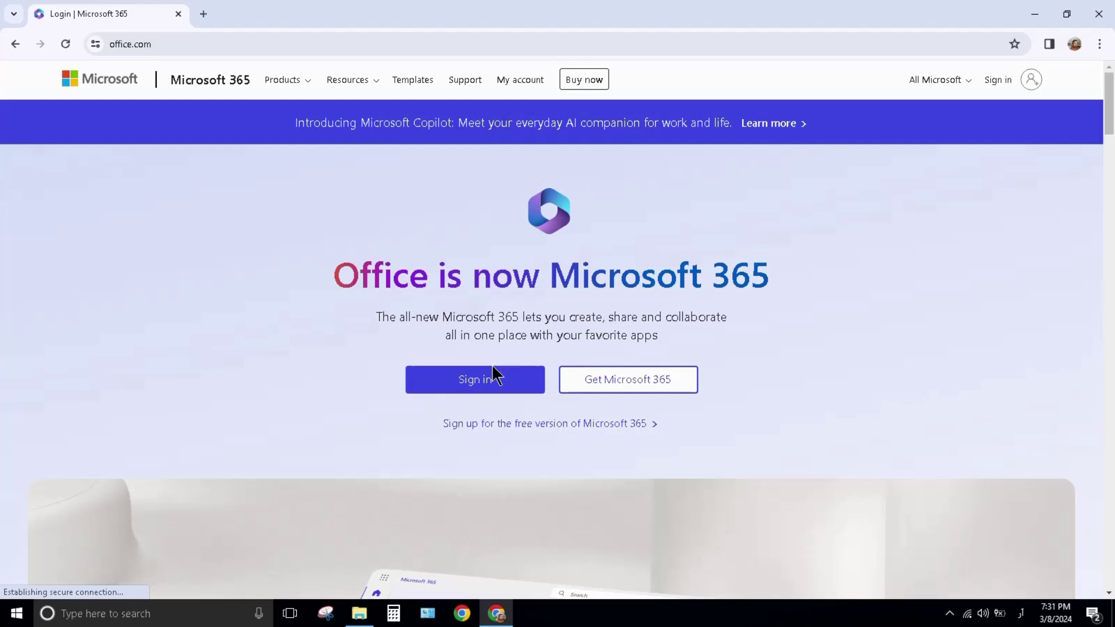
Sign in with the account email and password, declining to stay signed in
{"action": "left_click", "coordinate": [471, 382]}
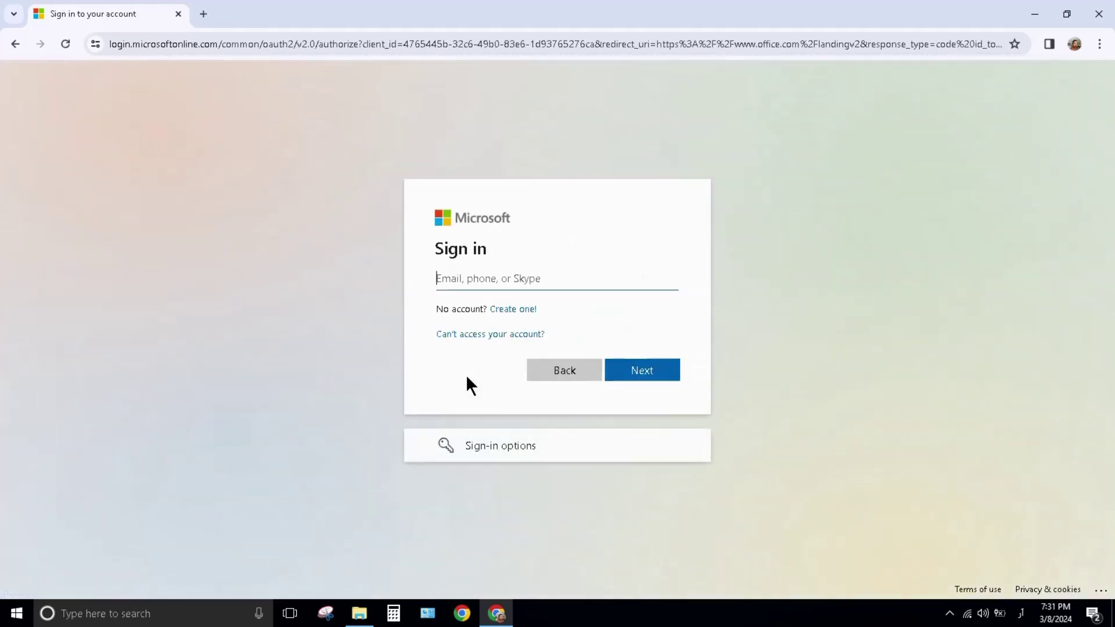
{"action": "key", "text": "ctrl+v"}
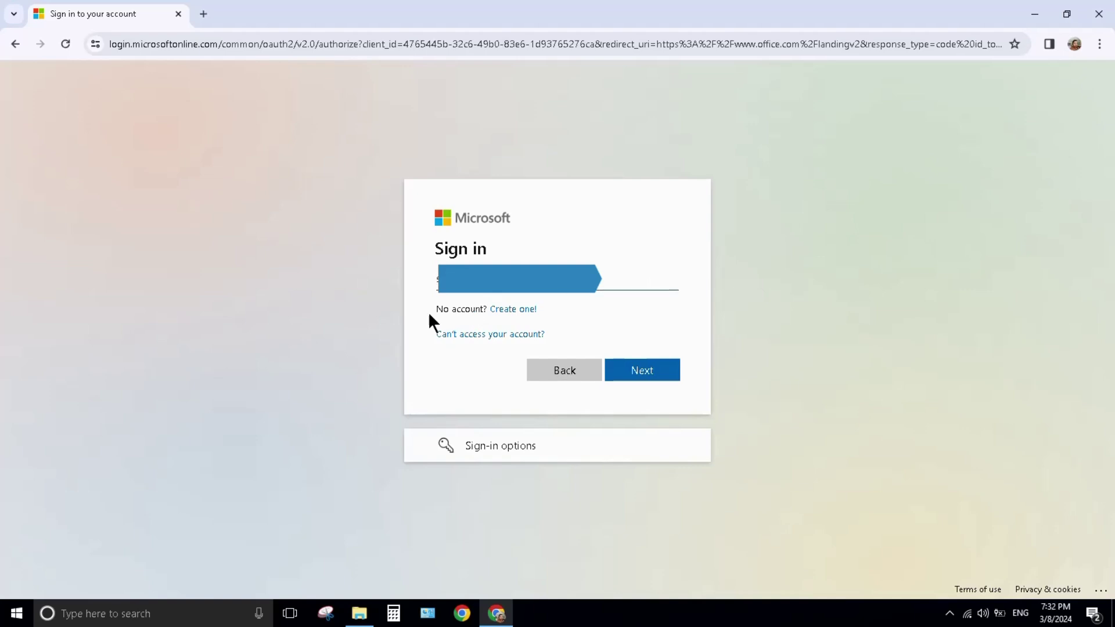
{"action": "left_click", "coordinate": [639, 366]}
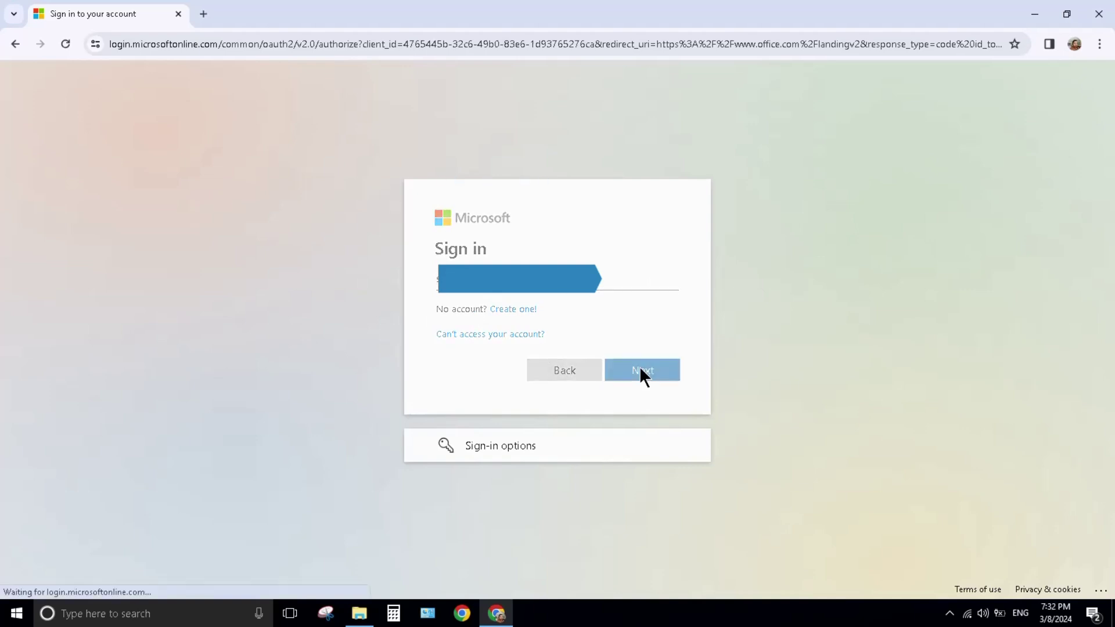
{"action": "type", "text": "••••••••••"}
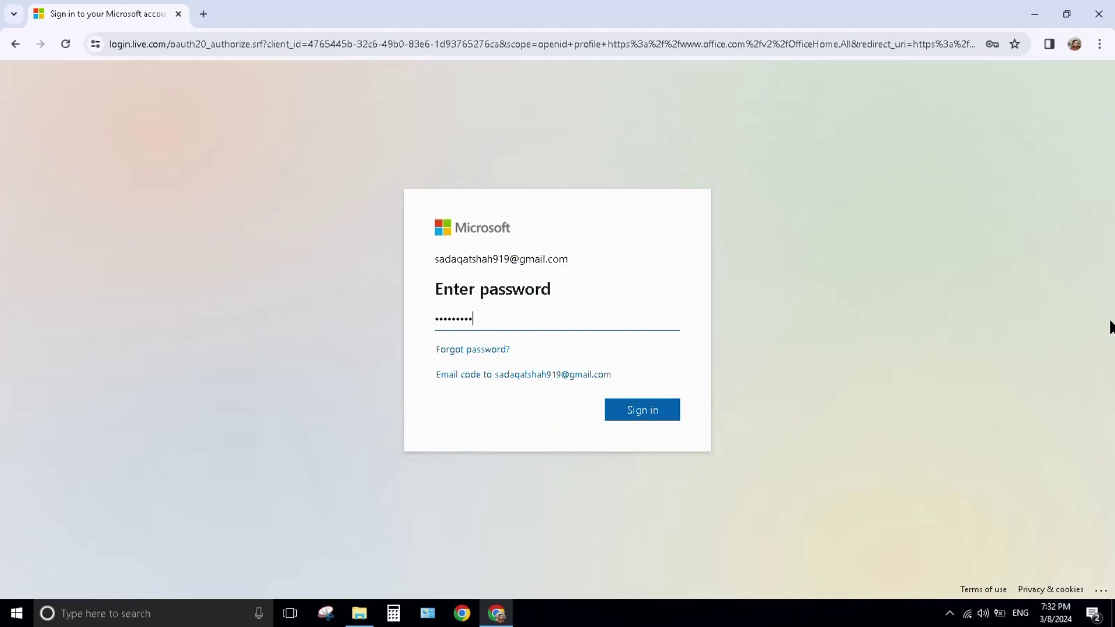
{"action": "type", "text": "••"}
{"action": "left_click", "coordinate": [624, 411]}
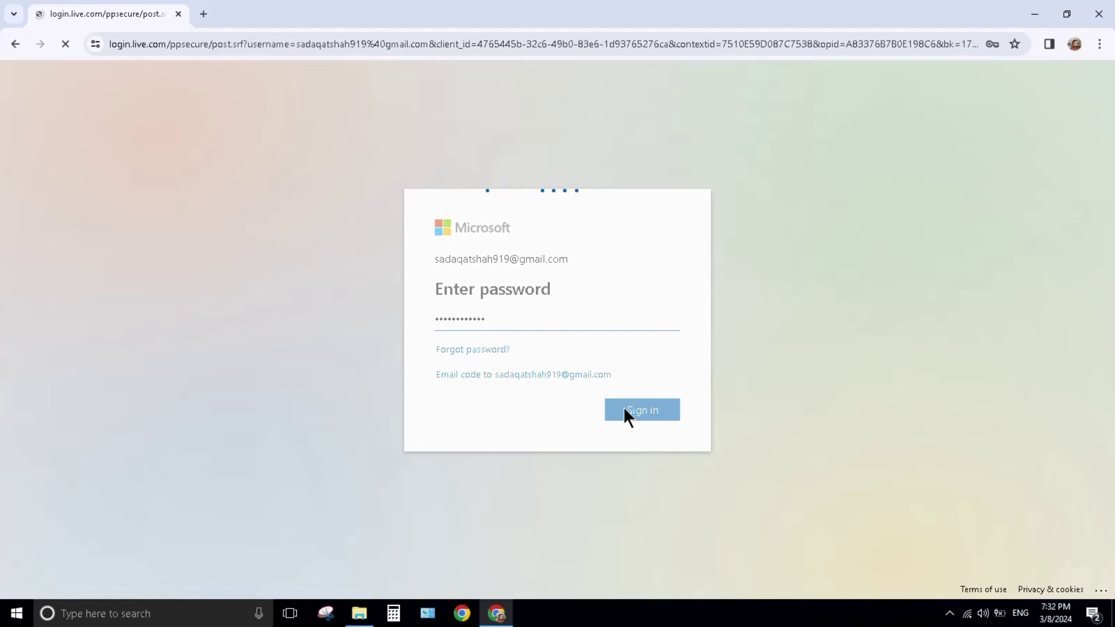
{"action": "left_click", "coordinate": [547, 402]}
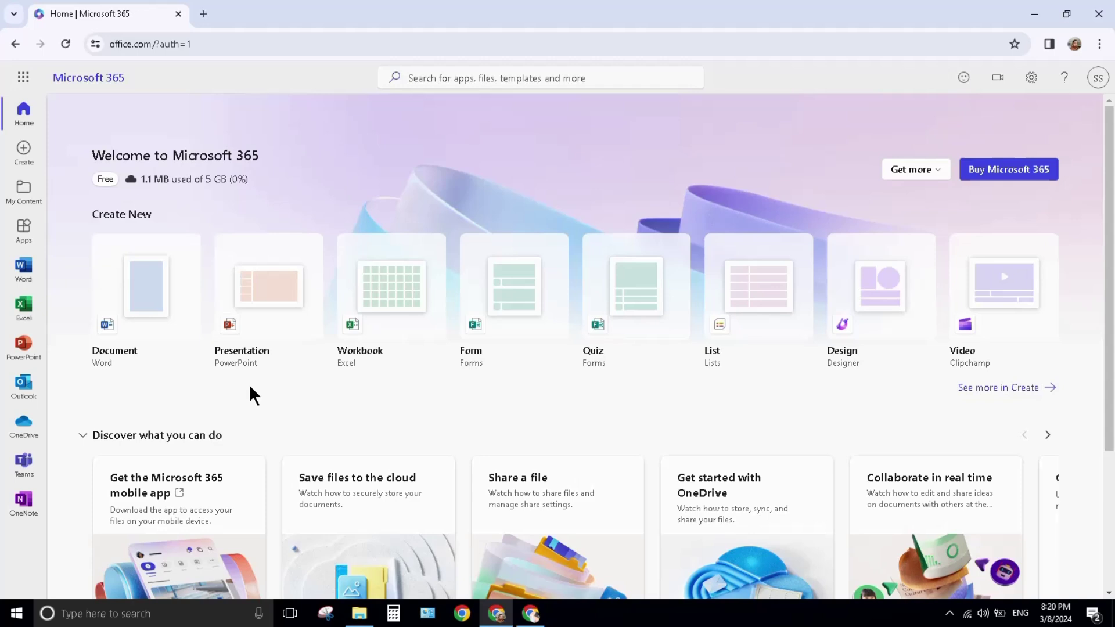
Open Word from the Microsoft 365 home page's left sidebar
{"action": "left_click", "coordinate": [33, 277]}
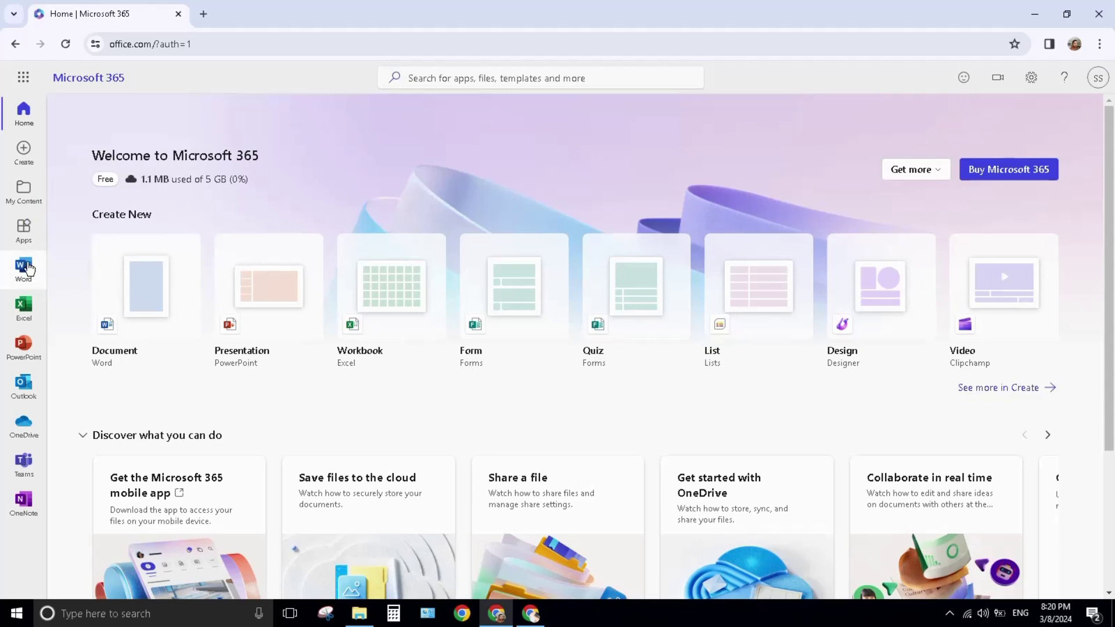
{"action": "left_click", "coordinate": [29, 270]}
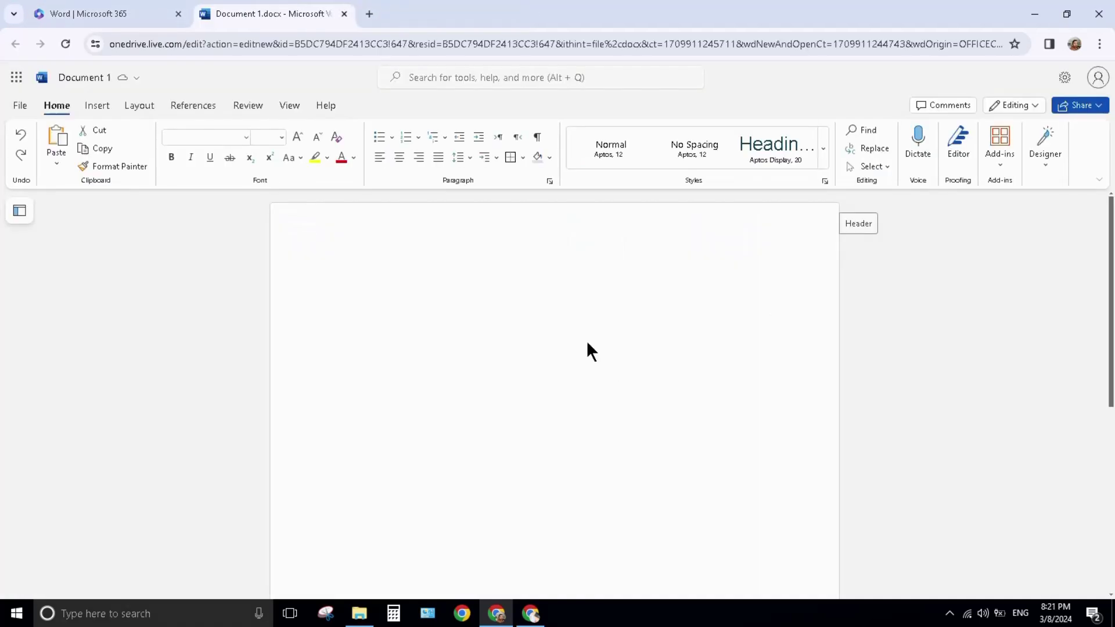
{"action": "scroll", "coordinate": [585, 341], "scroll_direction": "down", "scroll_amount": 2}
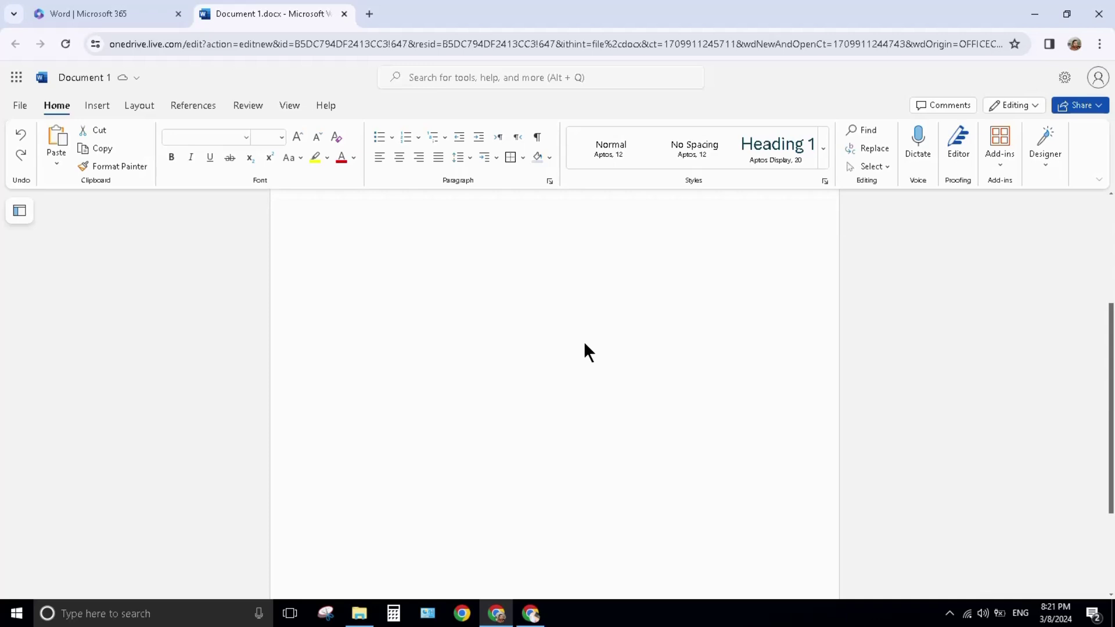
{"action": "scroll", "coordinate": [585, 340], "scroll_direction": "down", "scroll_amount": 3}
{"action": "type", "text": "gfdxgdrchfg"}
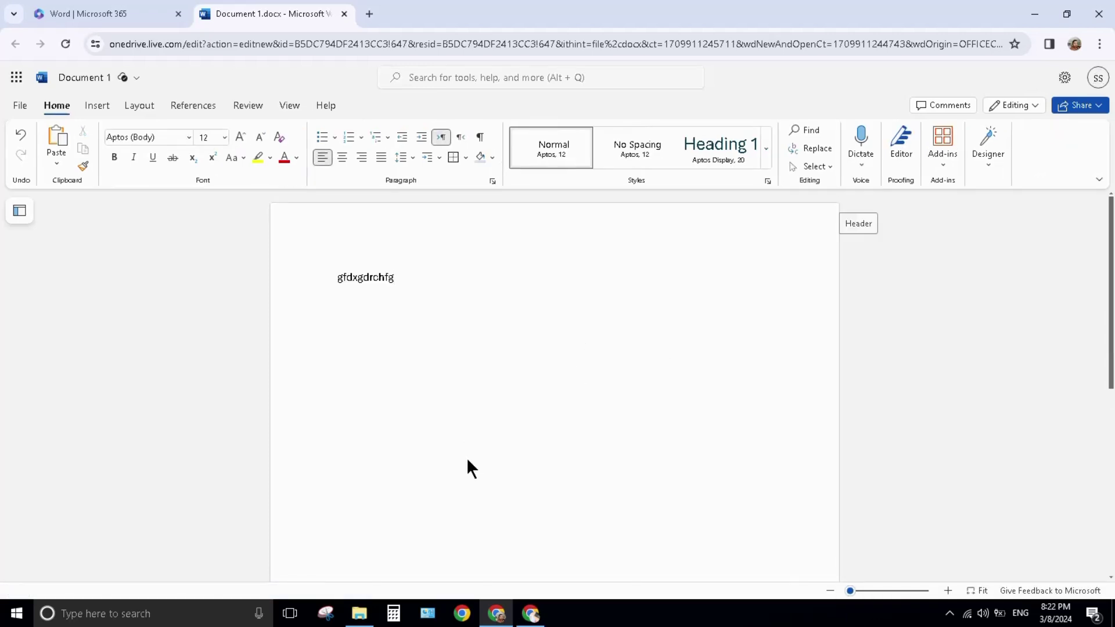
Show the File menu's Save as page with download and PDF options
{"action": "left_click", "coordinate": [19, 105]}
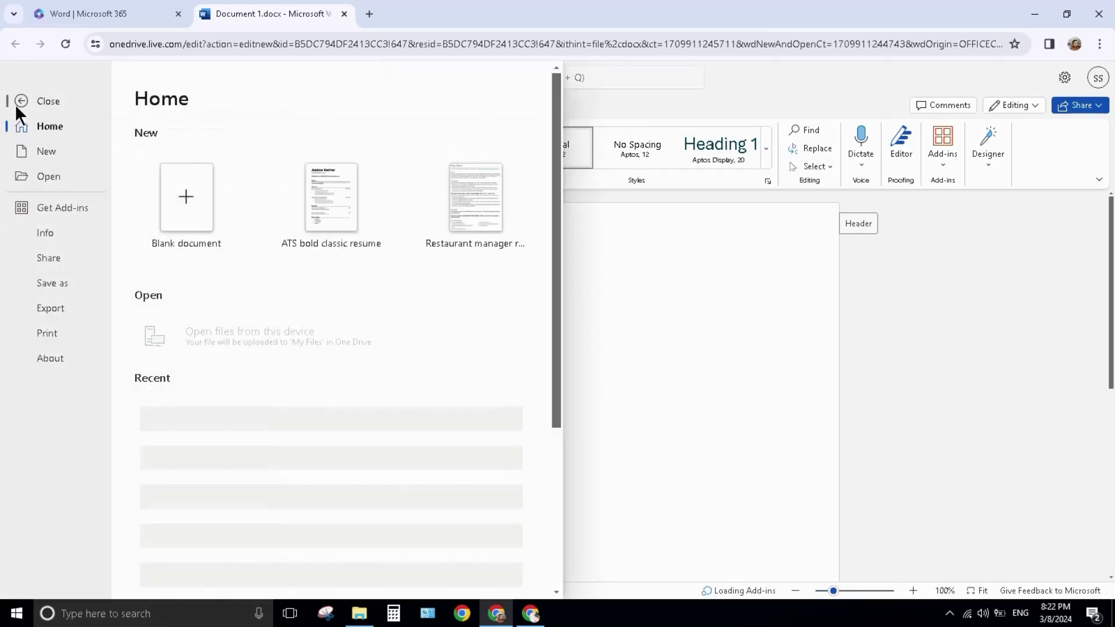
{"action": "left_click", "coordinate": [41, 287]}
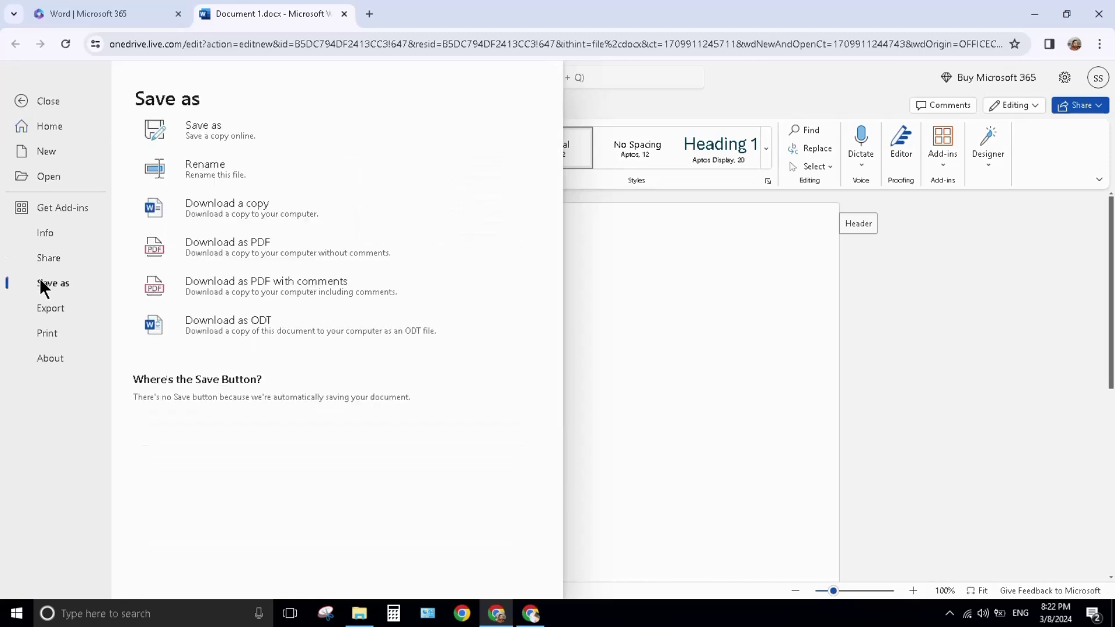